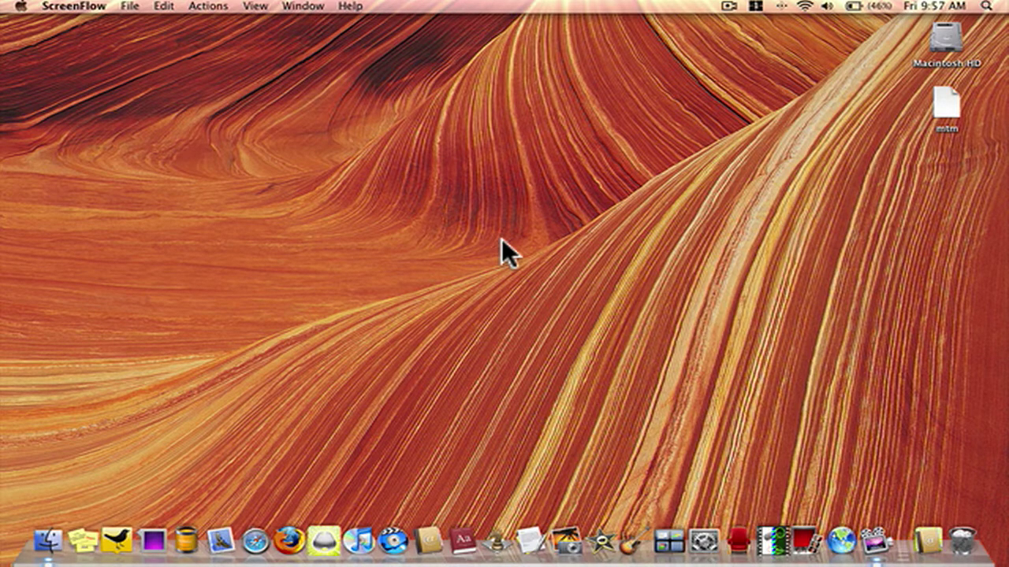
After glancing at the menu-bar date, launch CamTwist, nudge its window up-left, then switch to Firefox.
click(960, 6)
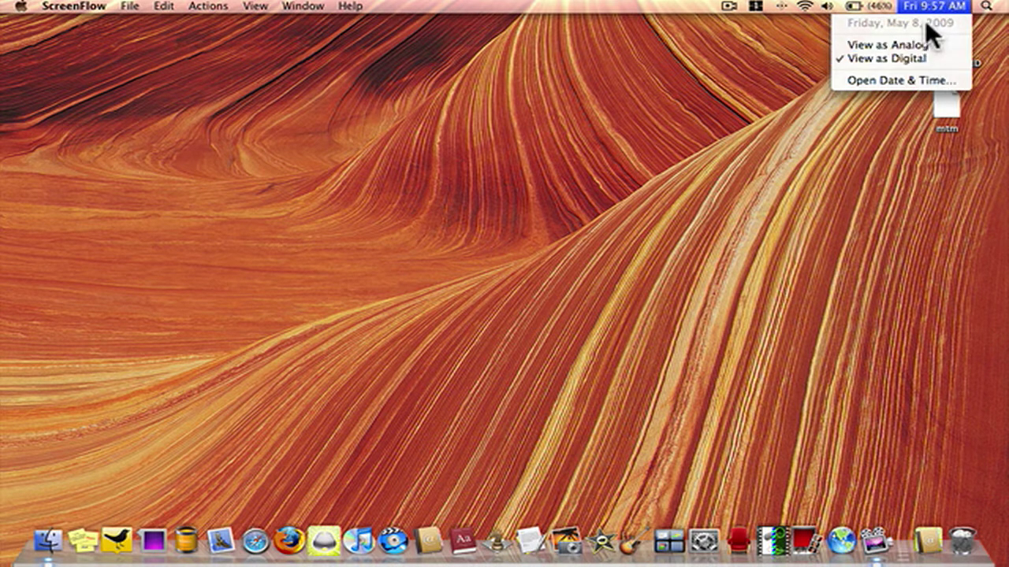
click(641, 133)
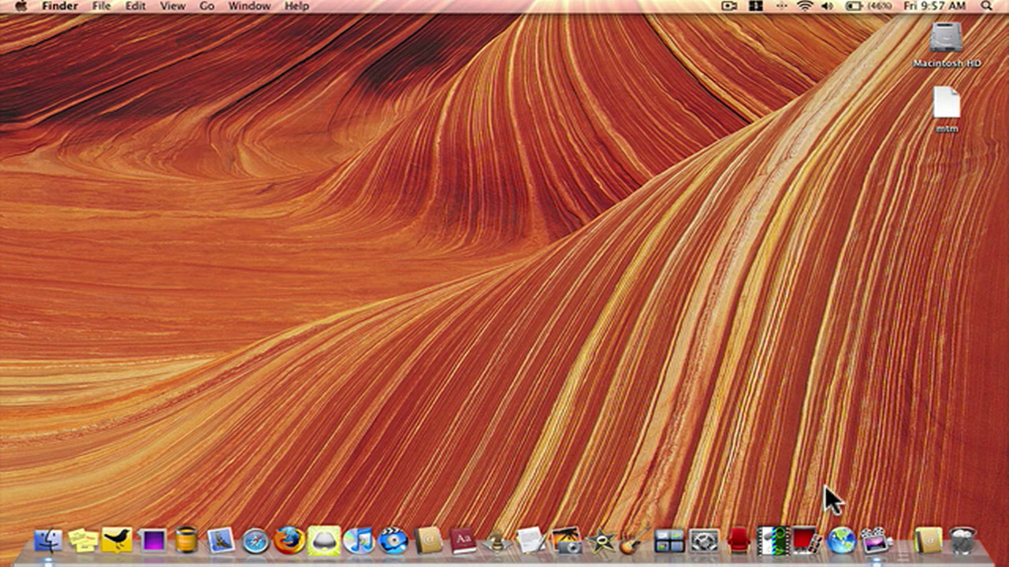
click(771, 540)
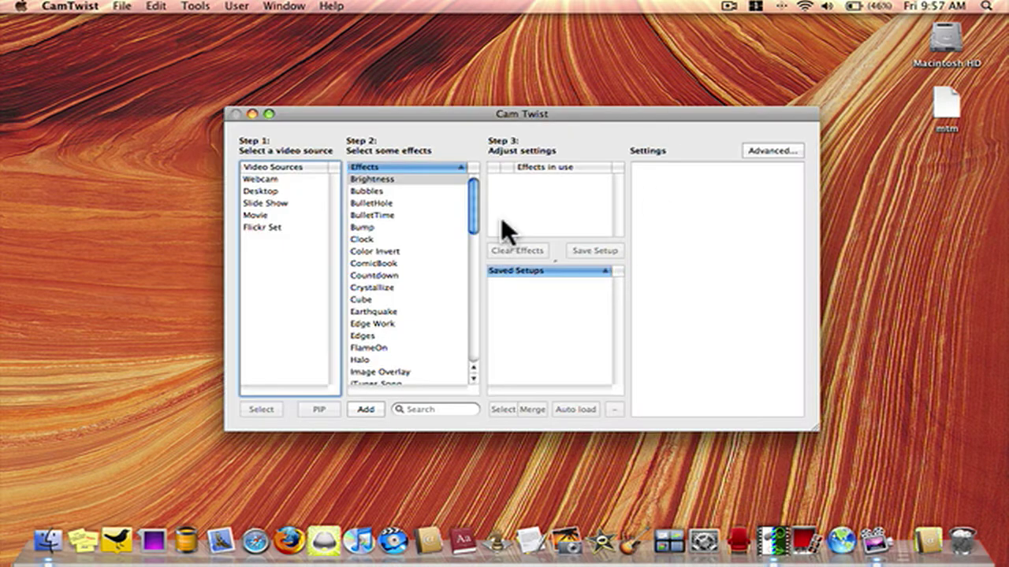
drag(498, 111, 462, 100)
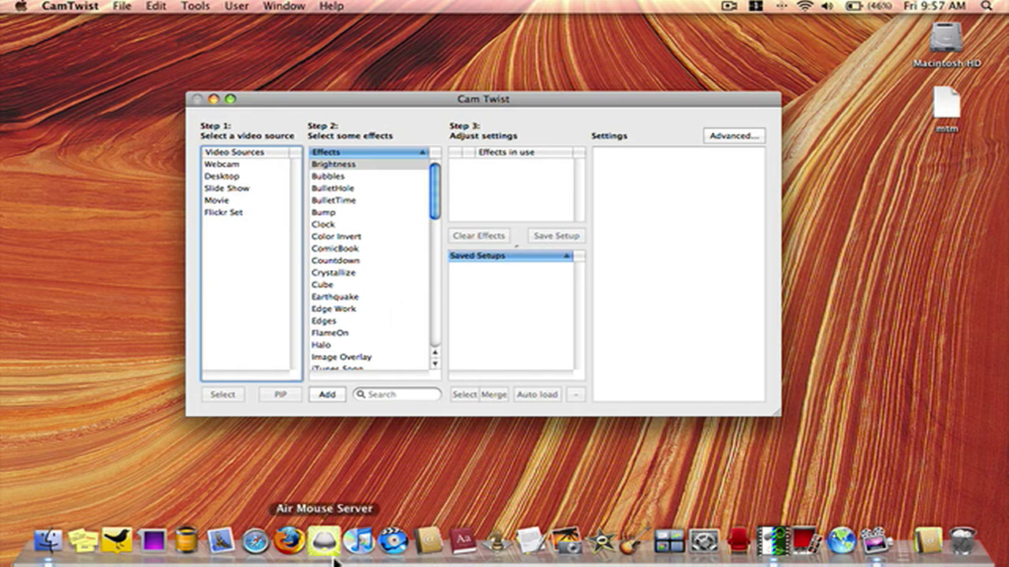
click(289, 541)
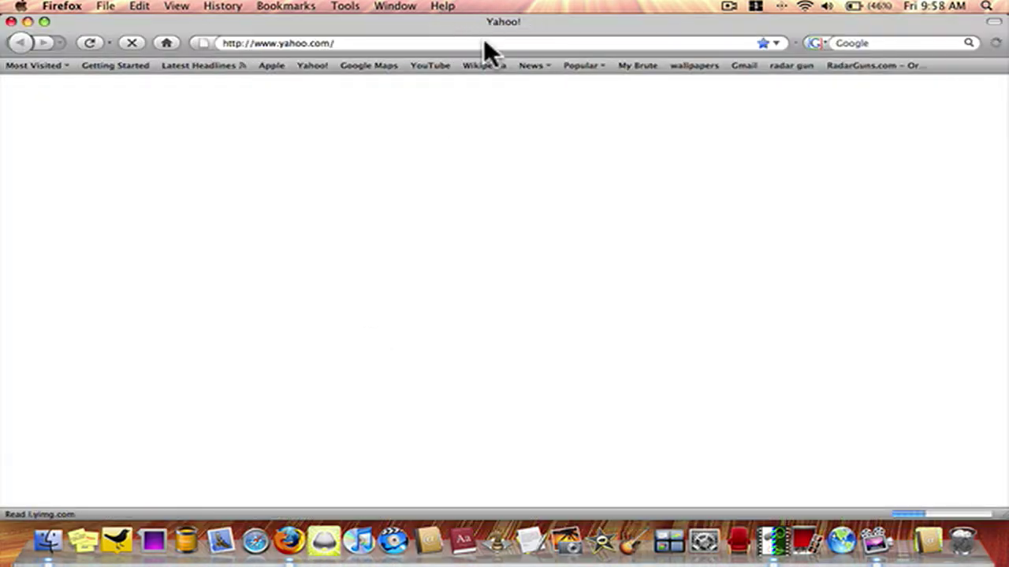
Go to YouTube and start Upload > Record from Camera with CamTwist as the camera.
click(478, 40)
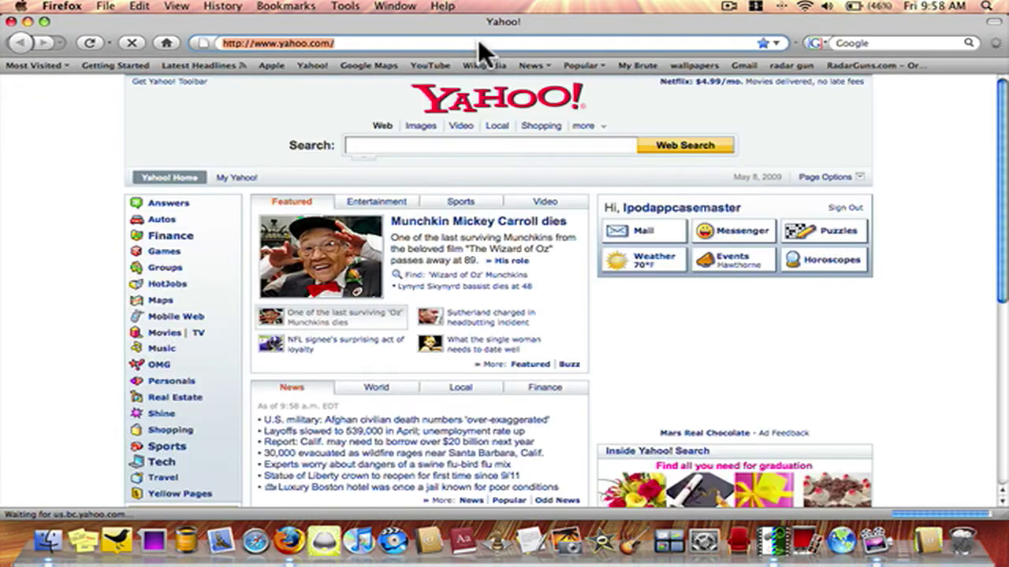
click(437, 66)
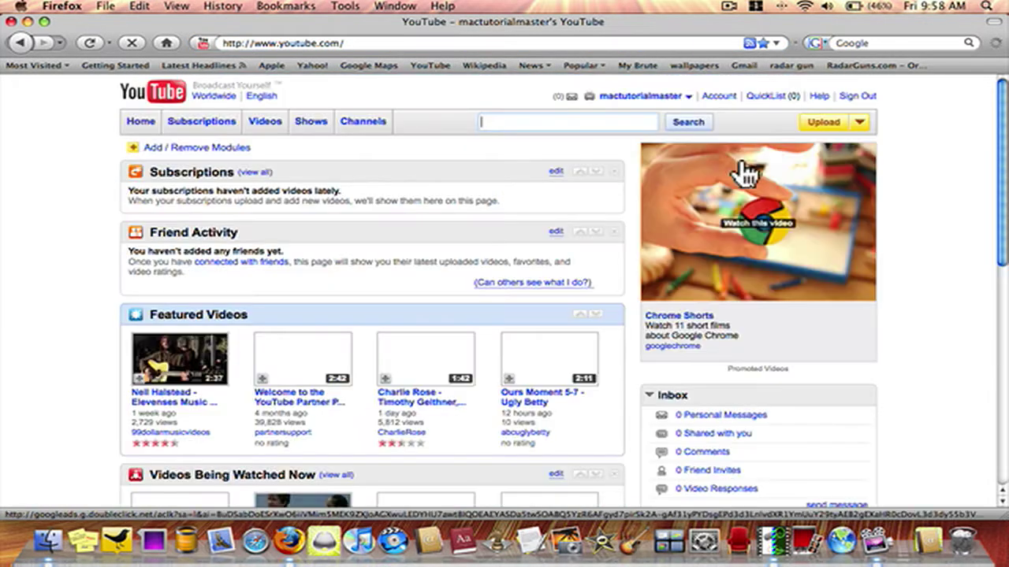
click(859, 122)
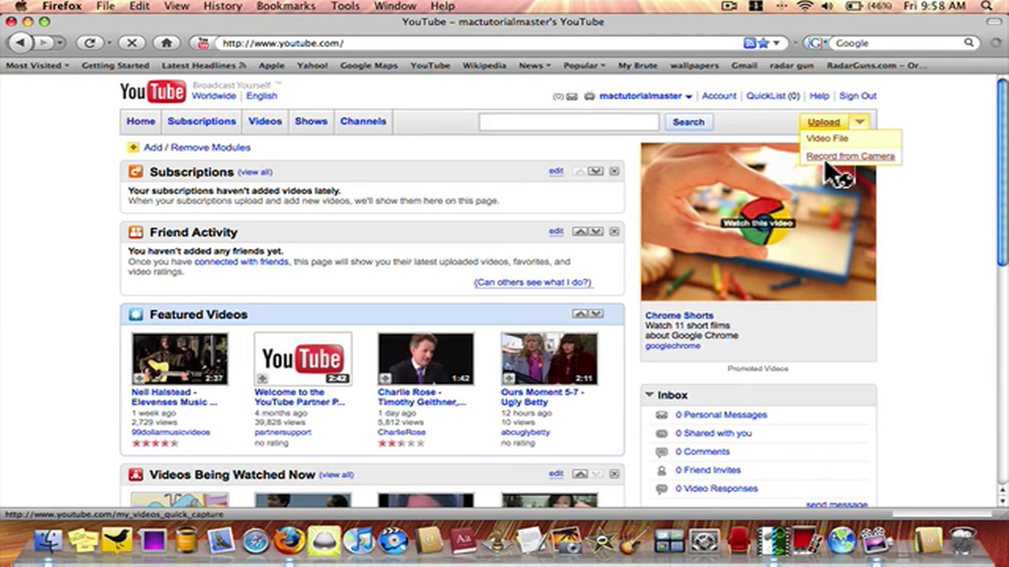
click(825, 157)
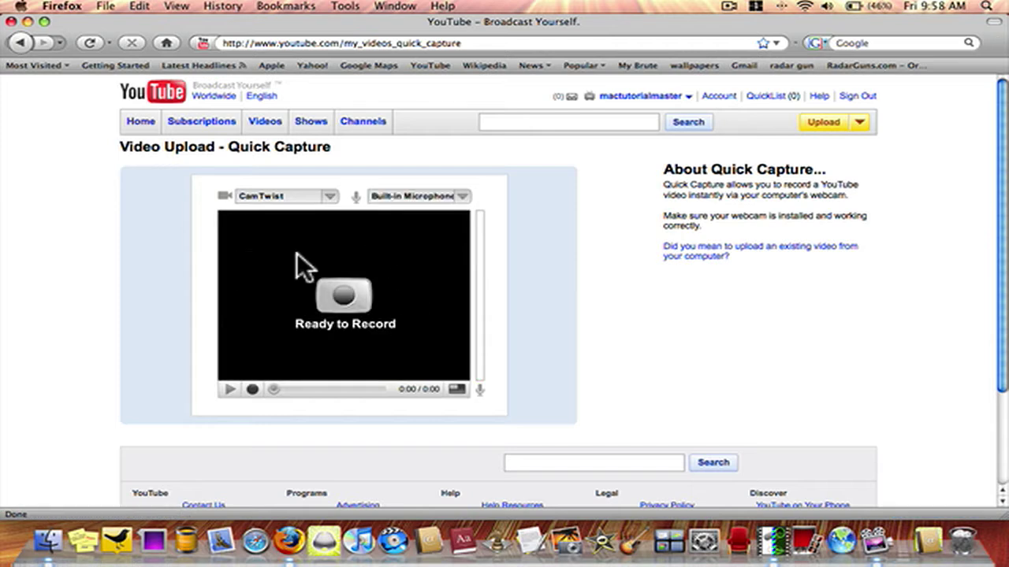
click(277, 203)
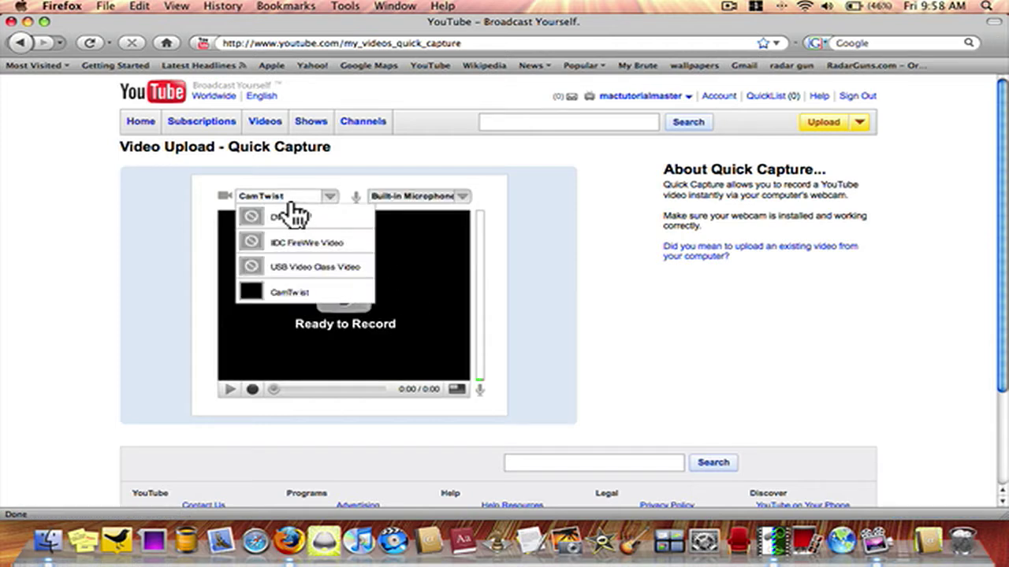
click(294, 293)
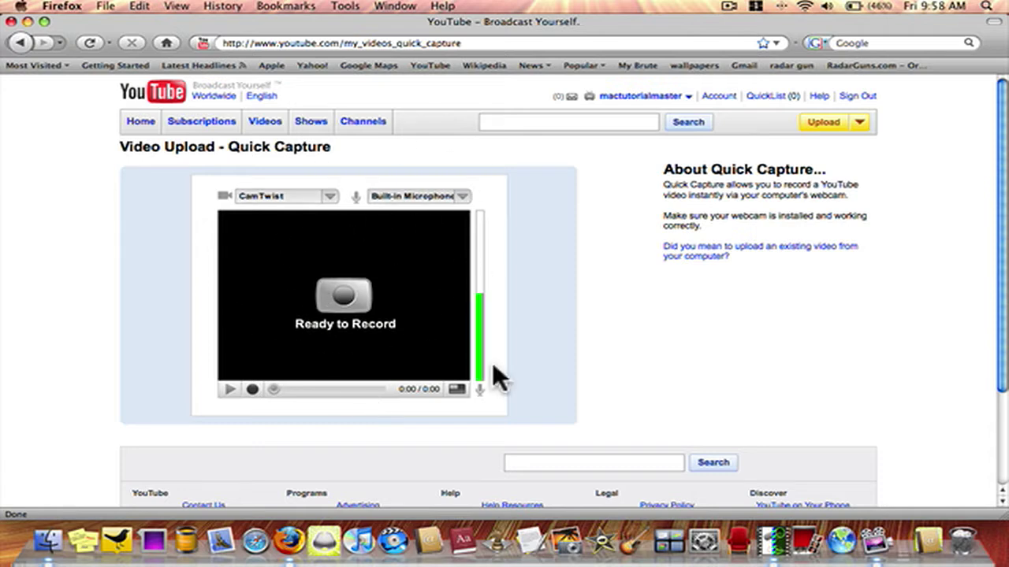
Move CamTwist aside, add then remove Webcam, and make Desktop the video source.
click(772, 544)
drag(429, 94, 758, 114)
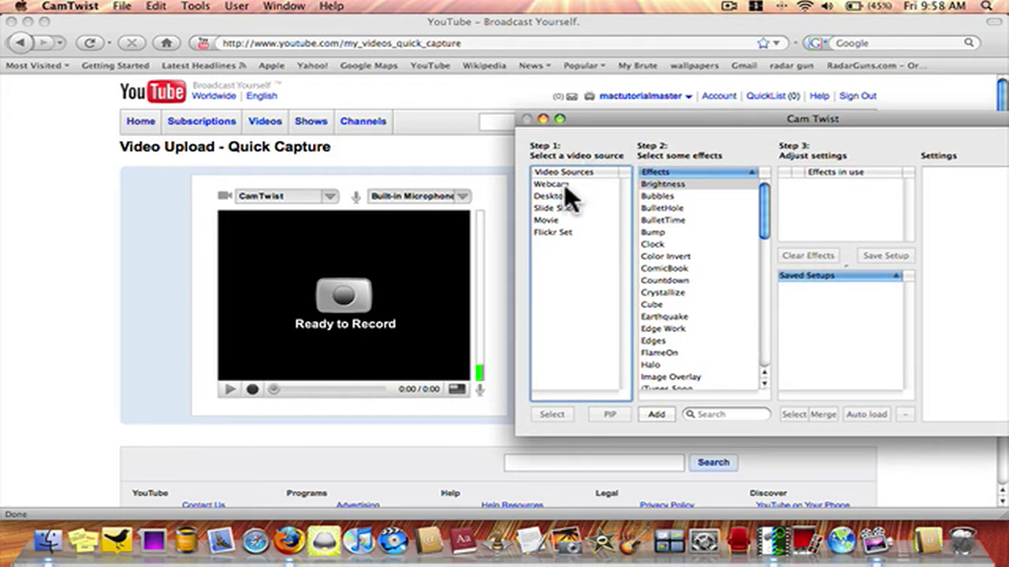
click(562, 183)
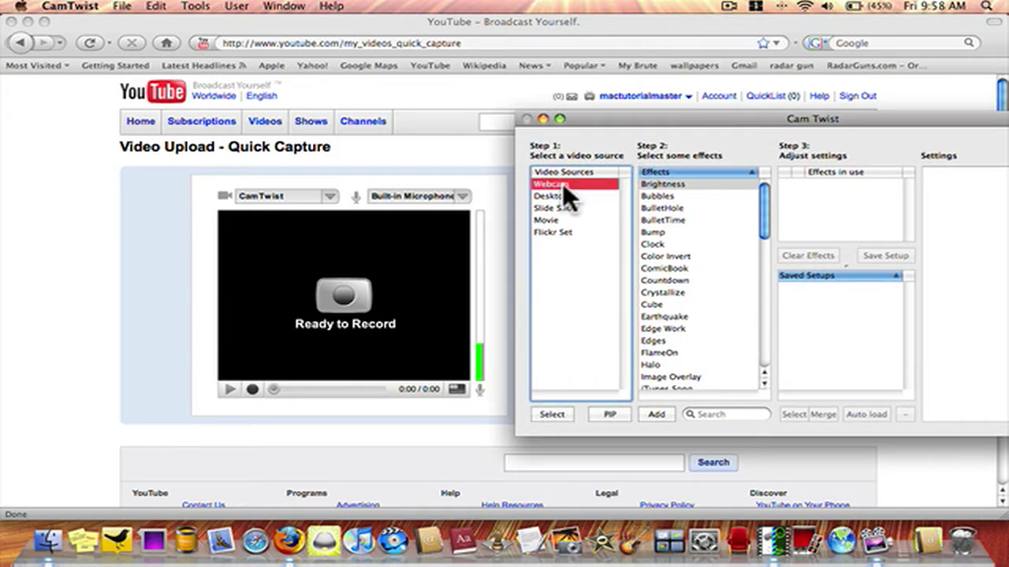
double_click(562, 182)
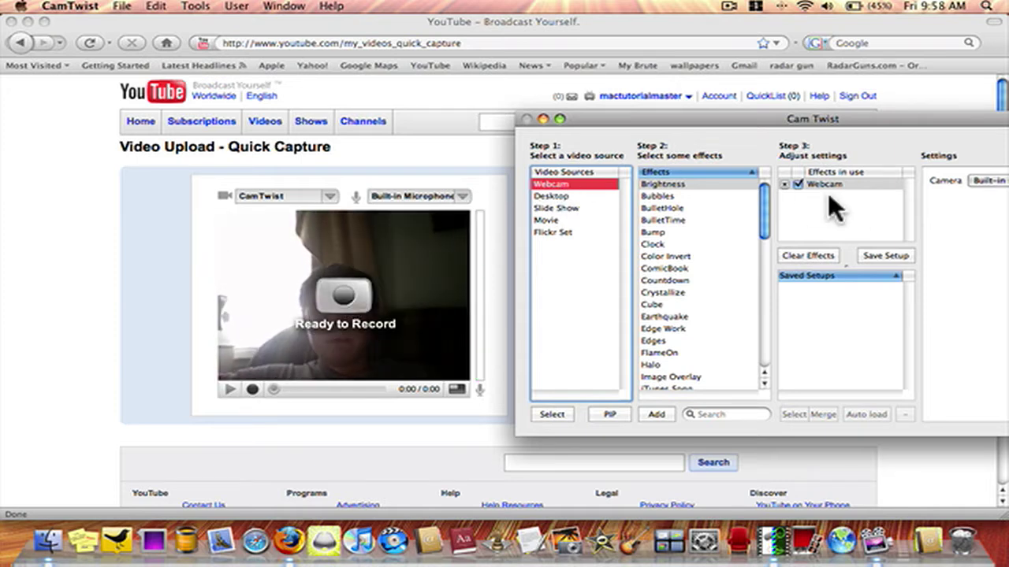
click(782, 181)
key(Delete)
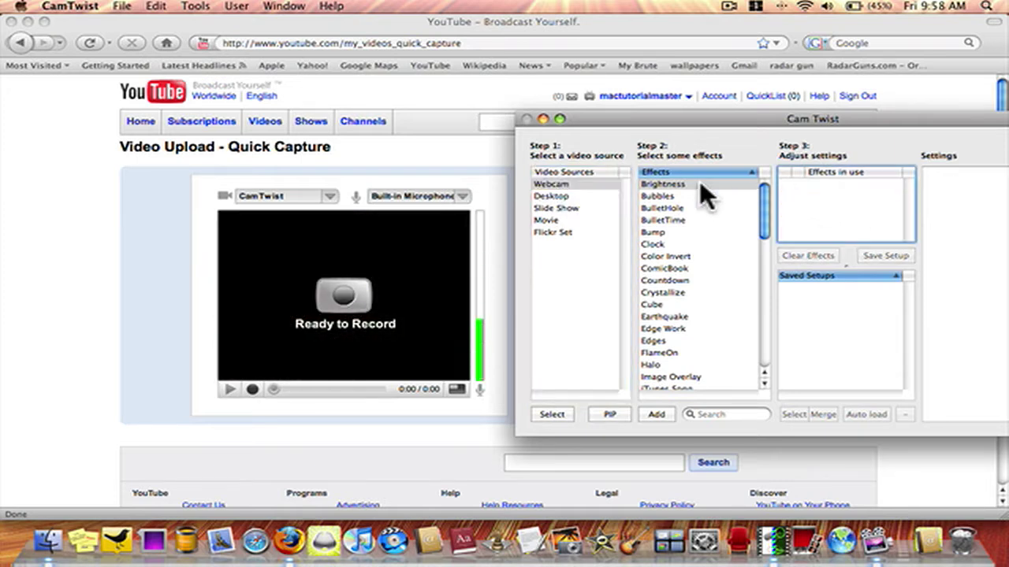
double_click(579, 196)
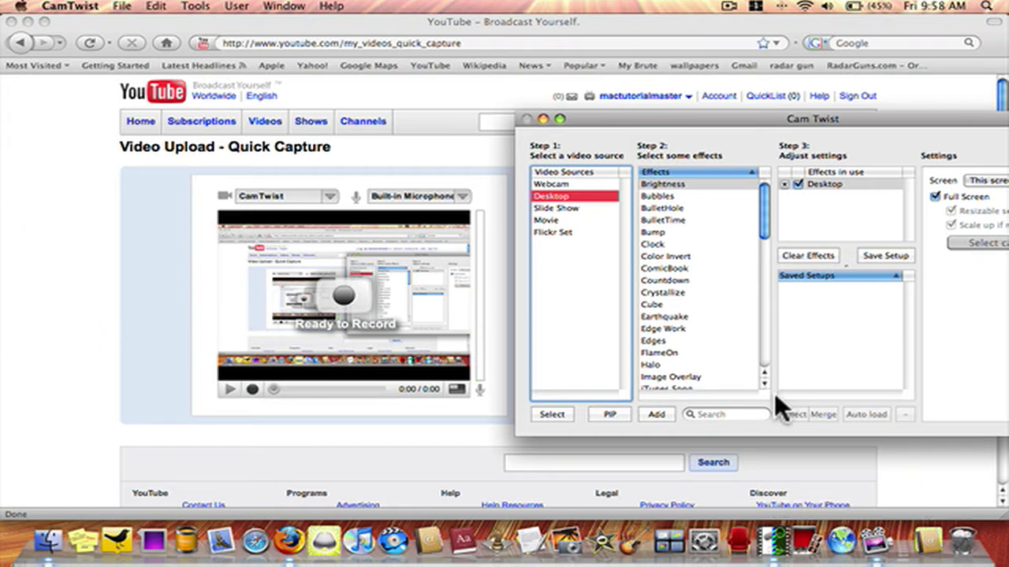
Remove Desktop, add and then remove Slide Show, and select the Flickr Set source.
click(786, 181)
double_click(588, 208)
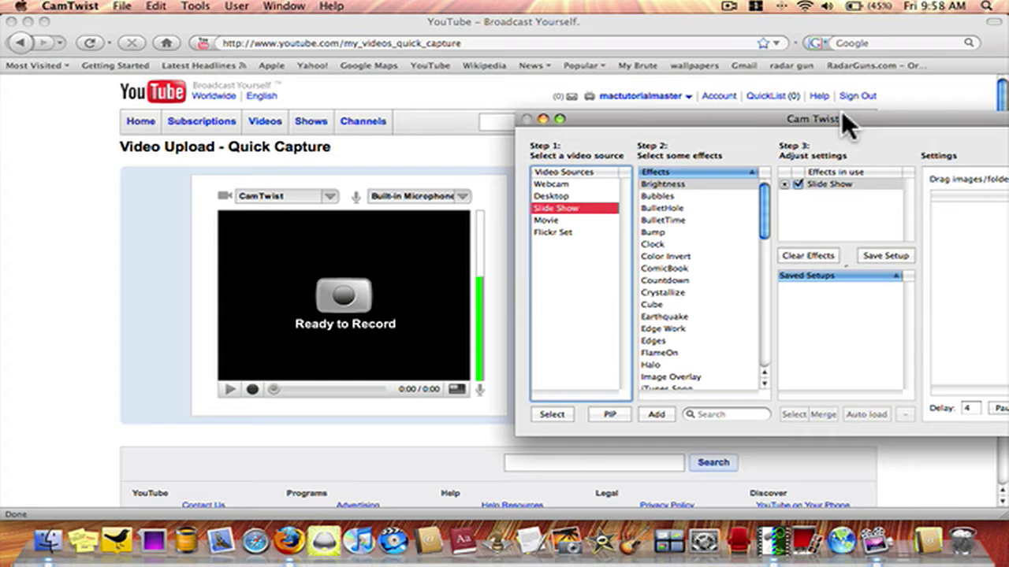
mouse_move(842, 118)
mouse_down()
mouse_move(748, 119)
mouse_move(845, 129)
mouse_up()
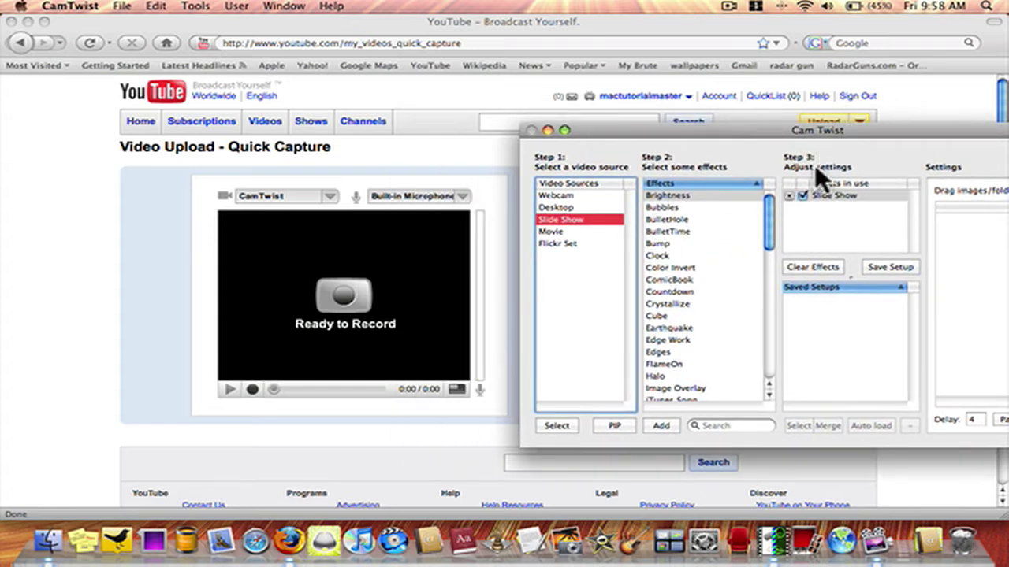
click(790, 194)
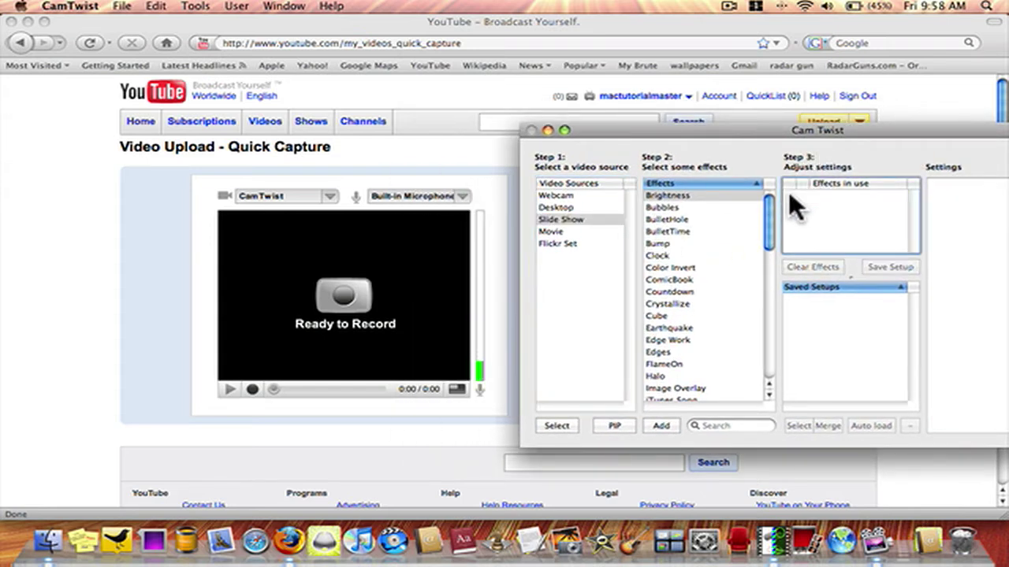
click(563, 244)
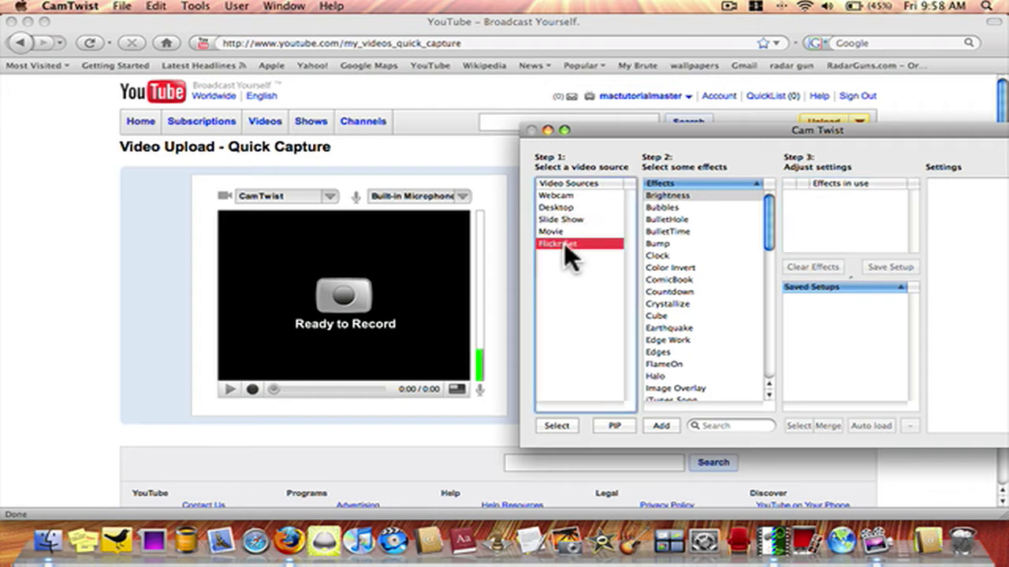
Add Webcam as the video source, then apply and remove the Bubbles effect.
double_click(572, 194)
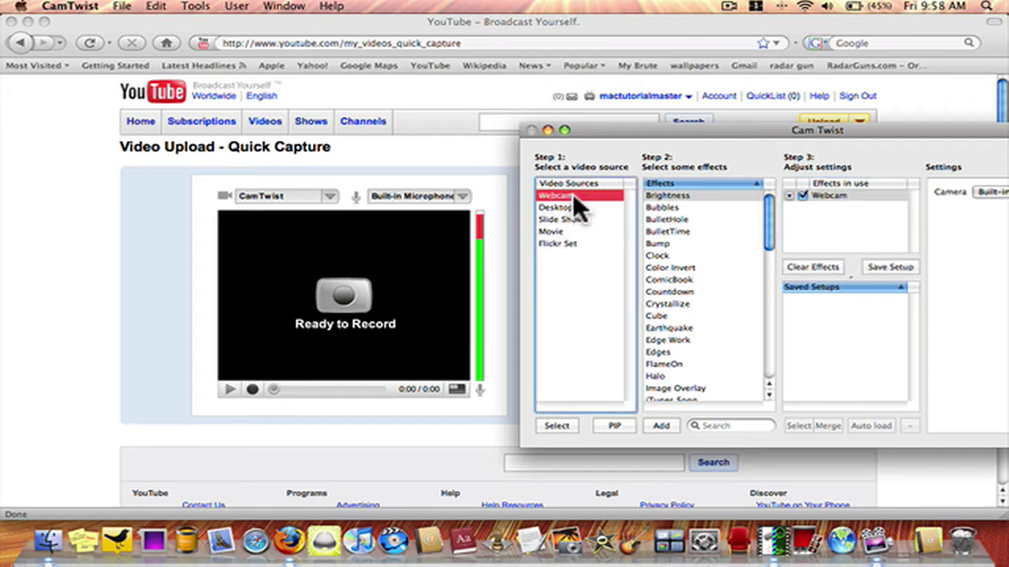
click(664, 205)
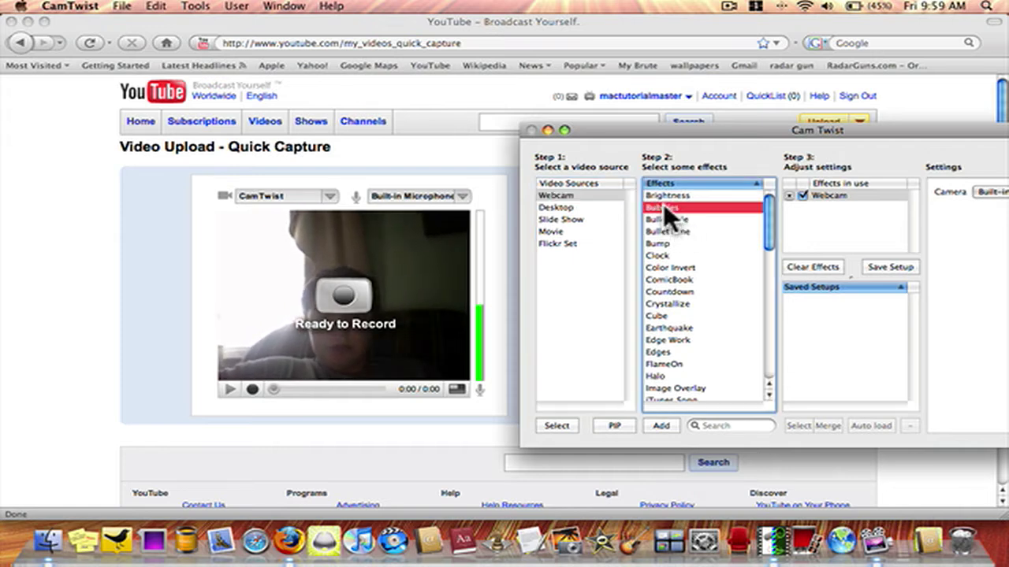
double_click(663, 204)
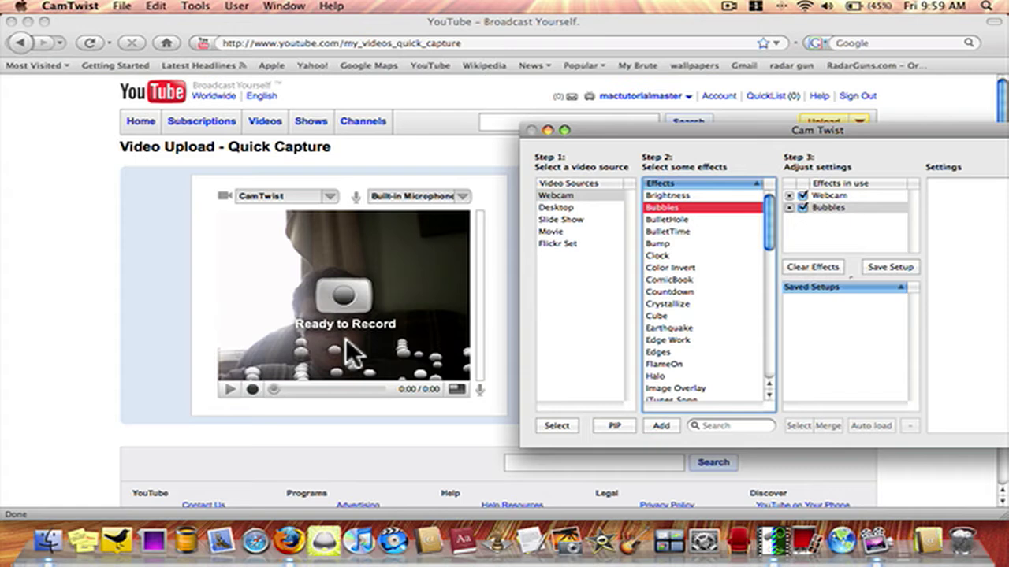
double_click(789, 205)
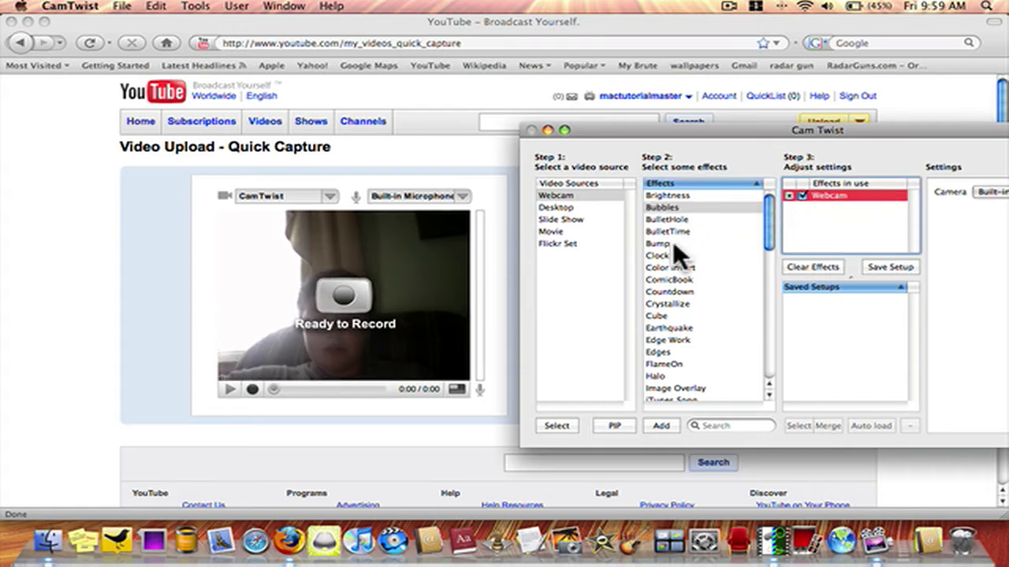
scroll(673, 241, down, 3)
Apply the ComicBook effect to the webcam, then remove it again.
click(677, 211)
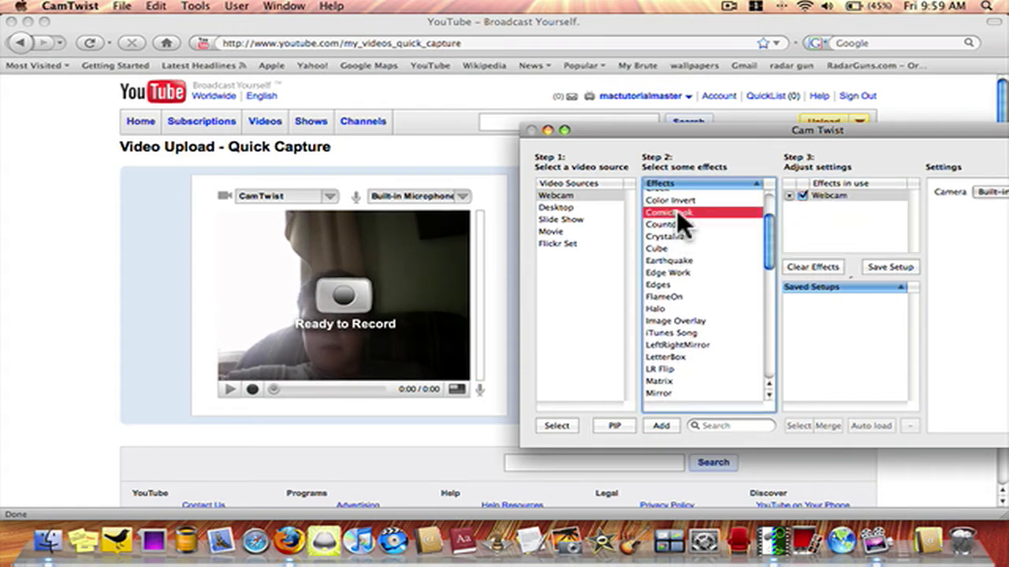
double_click(676, 211)
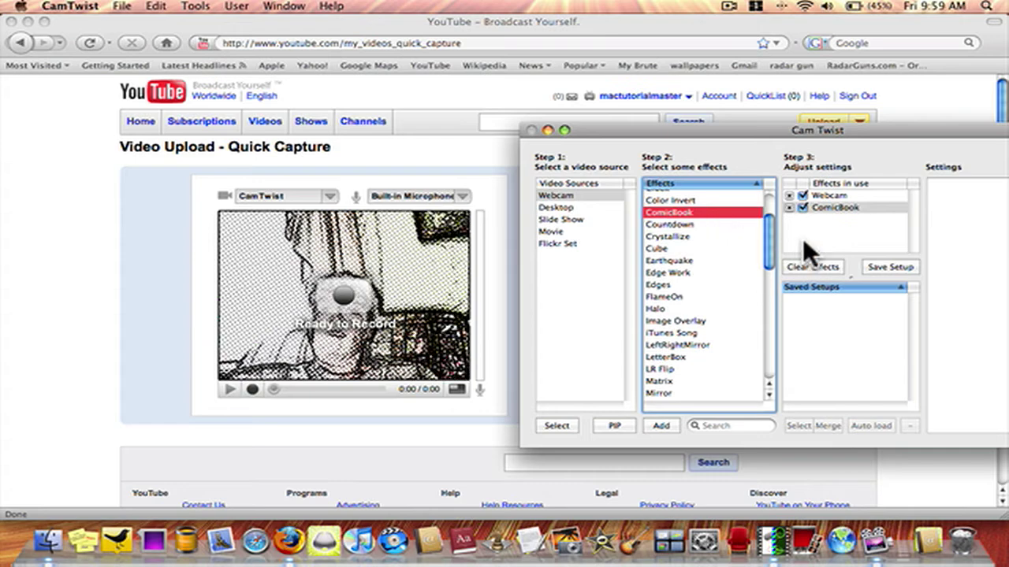
double_click(788, 207)
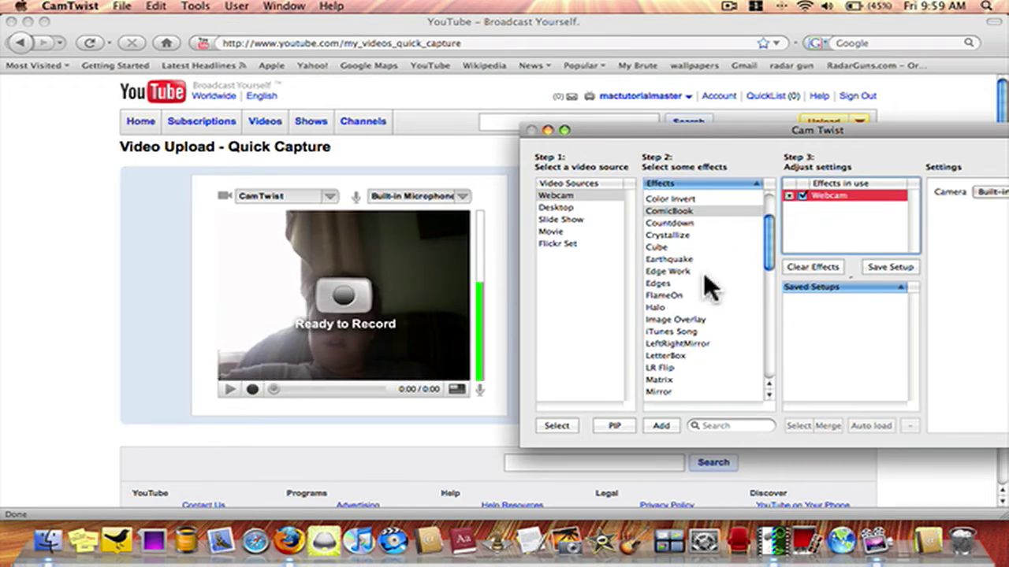
scroll(703, 272, down, 10)
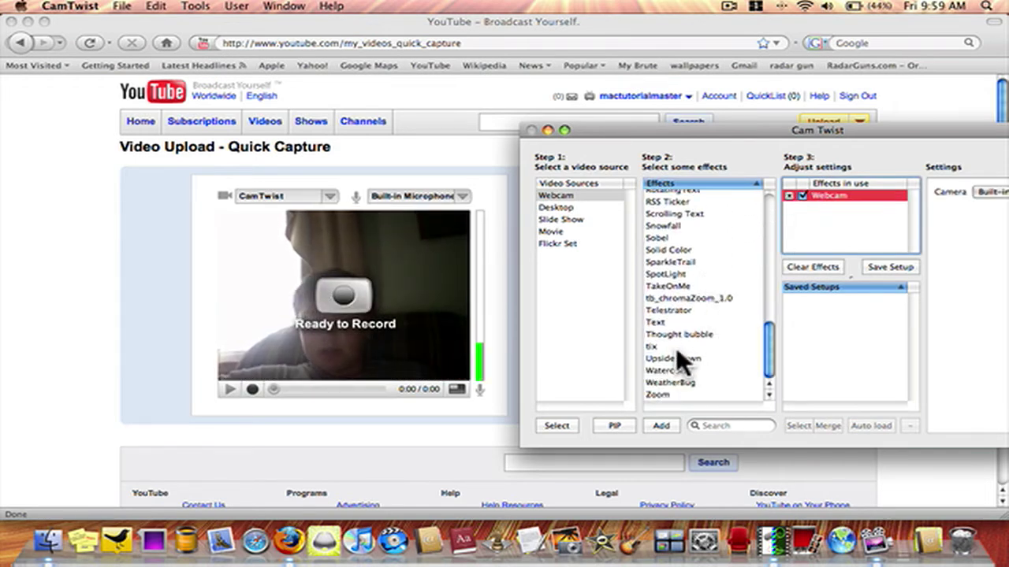
Add a Text effect and replace its 'Hello World!' string with 'mTm'.
double_click(675, 320)
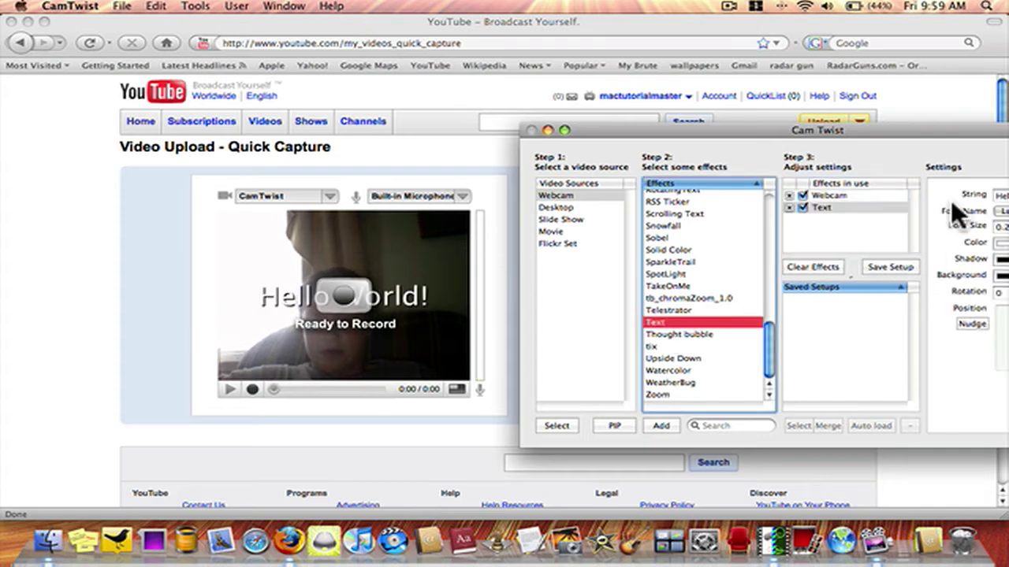
drag(921, 131, 752, 132)
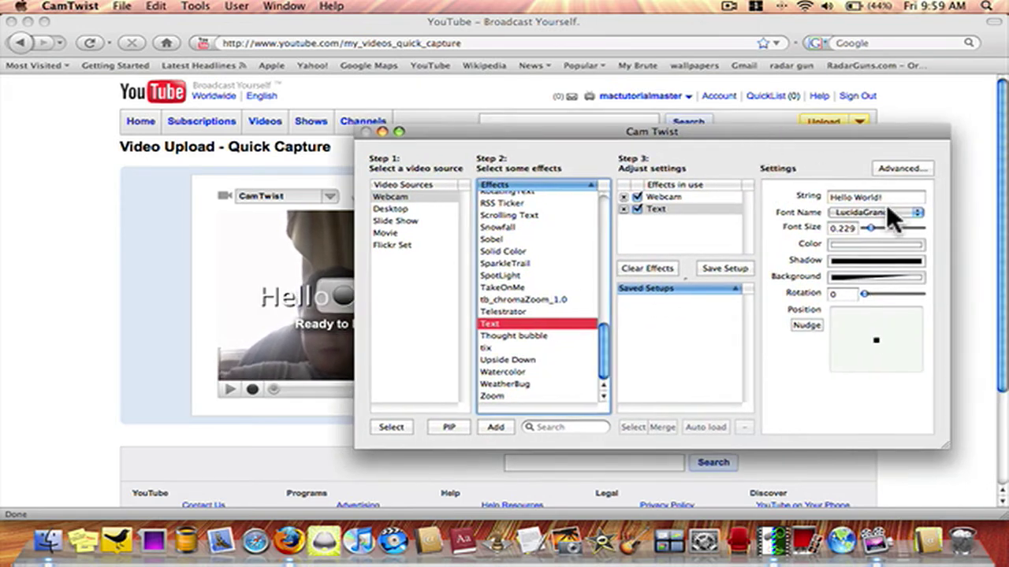
drag(883, 198, 805, 192)
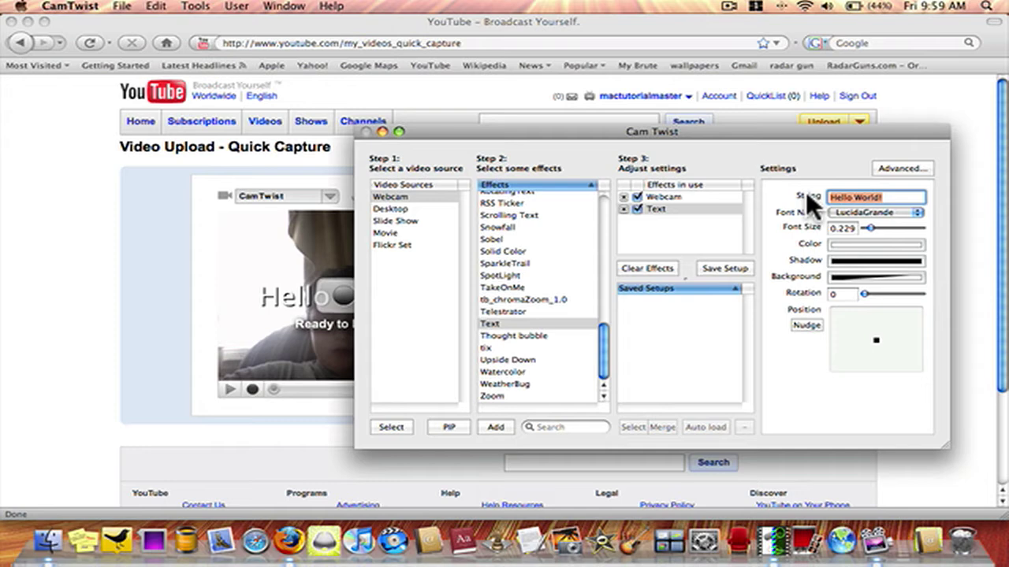
text(m)
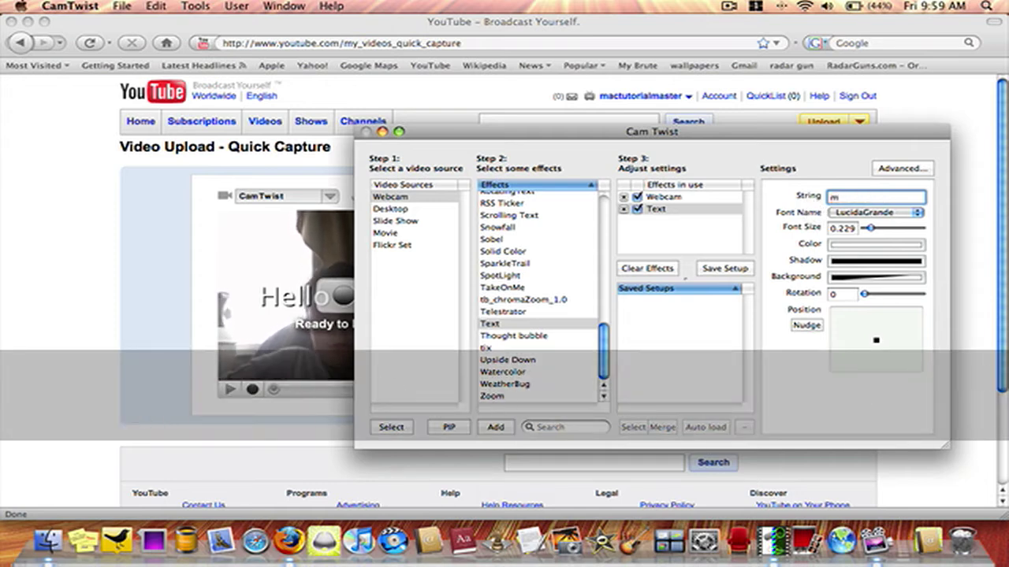
text(Tm)
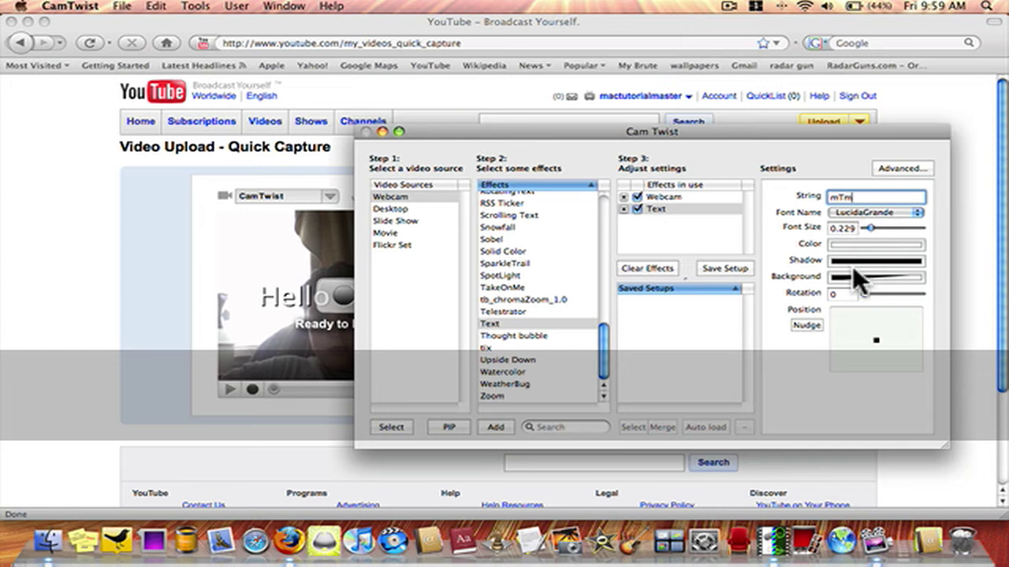
Choose new shadow and background colours for the text in the Colors panel.
click(854, 262)
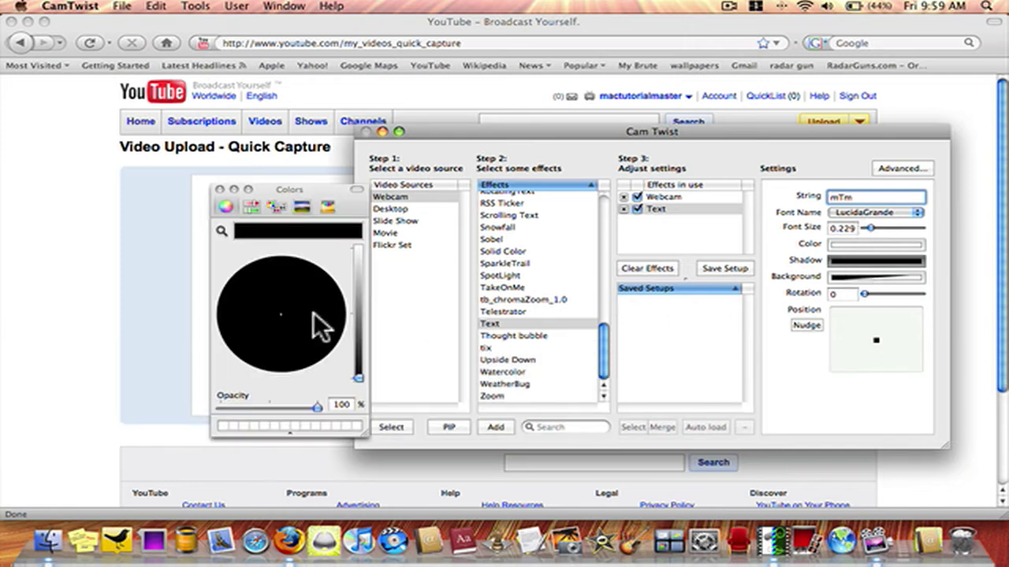
click(332, 290)
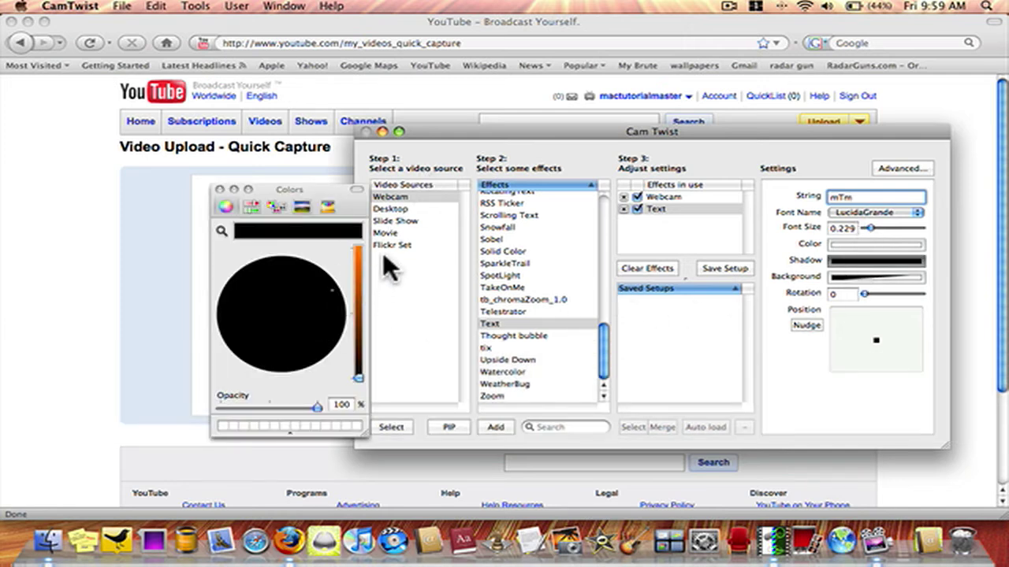
click(220, 189)
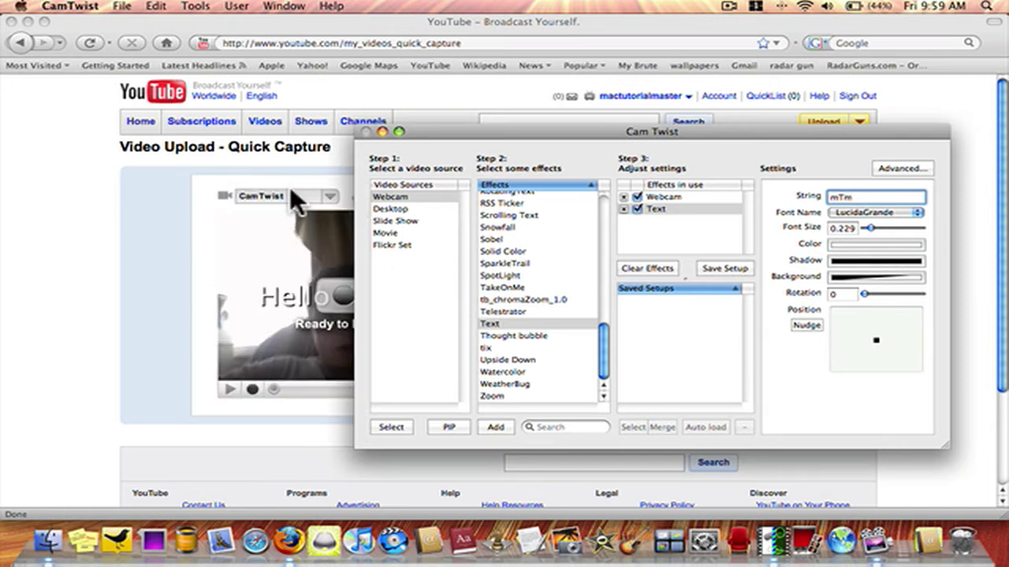
click(859, 274)
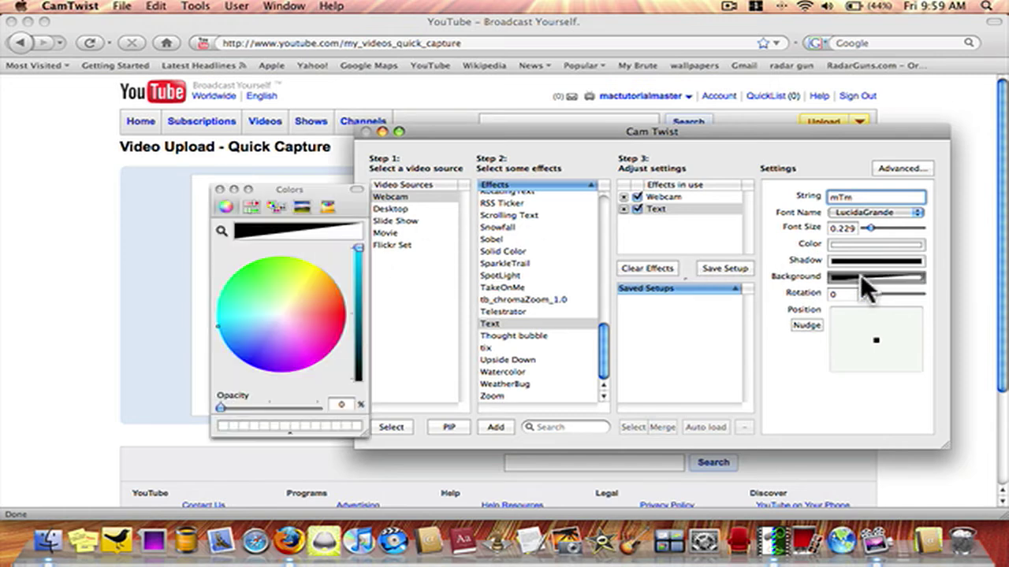
click(339, 313)
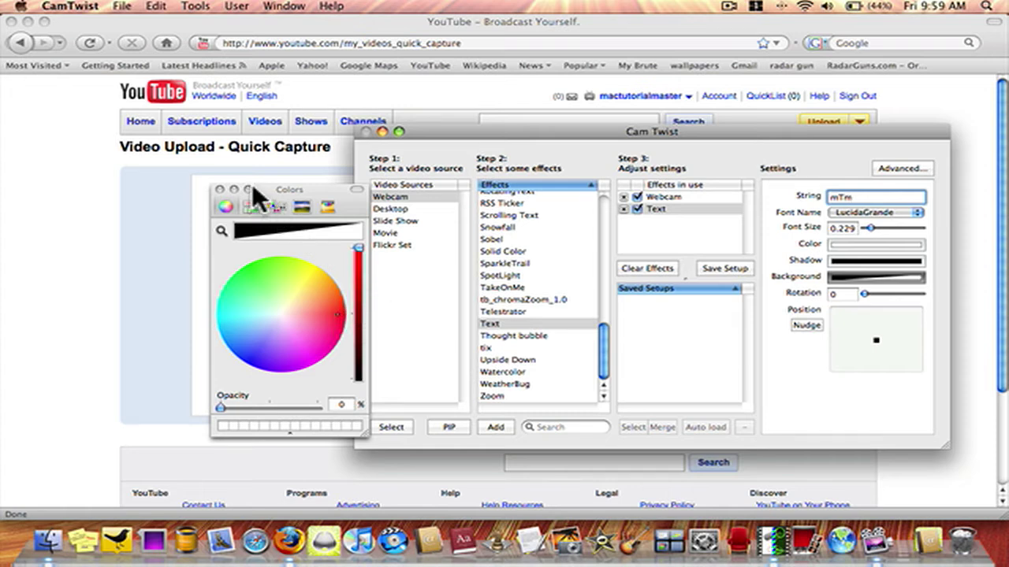
click(220, 189)
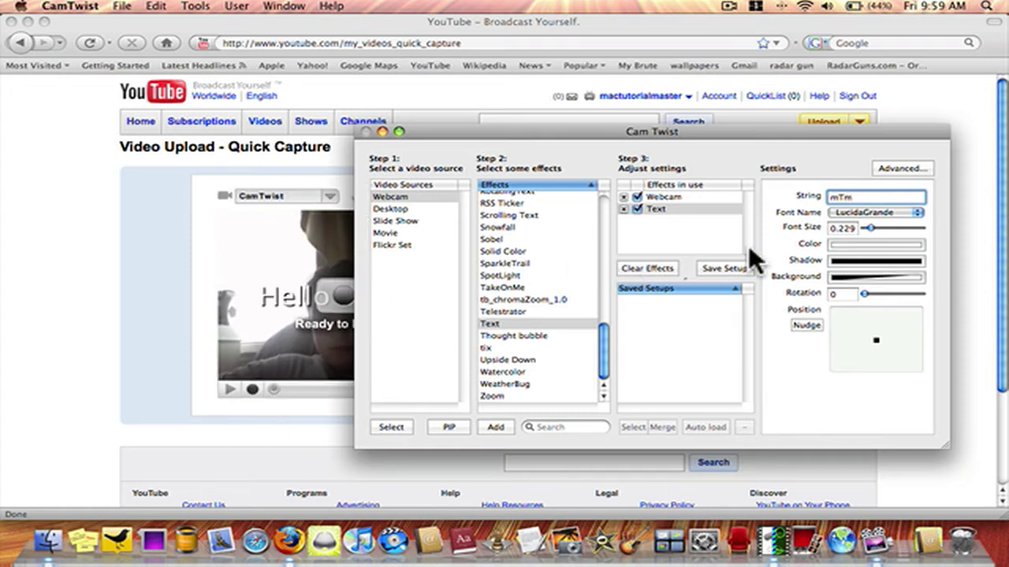
Apply the 'mTm' string and place the overlay in the picture's lower-left corner.
drag(528, 129, 634, 130)
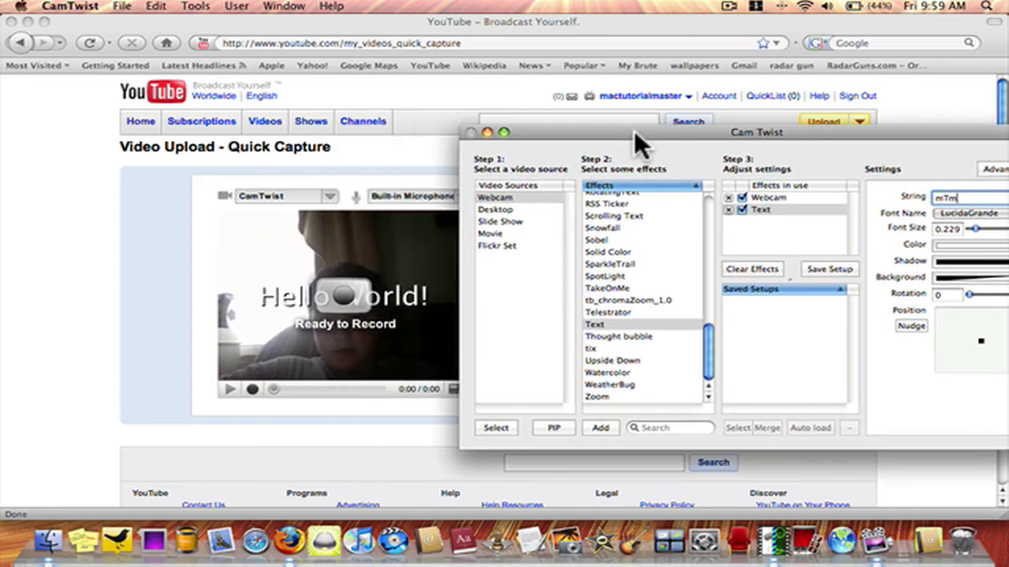
key(Return)
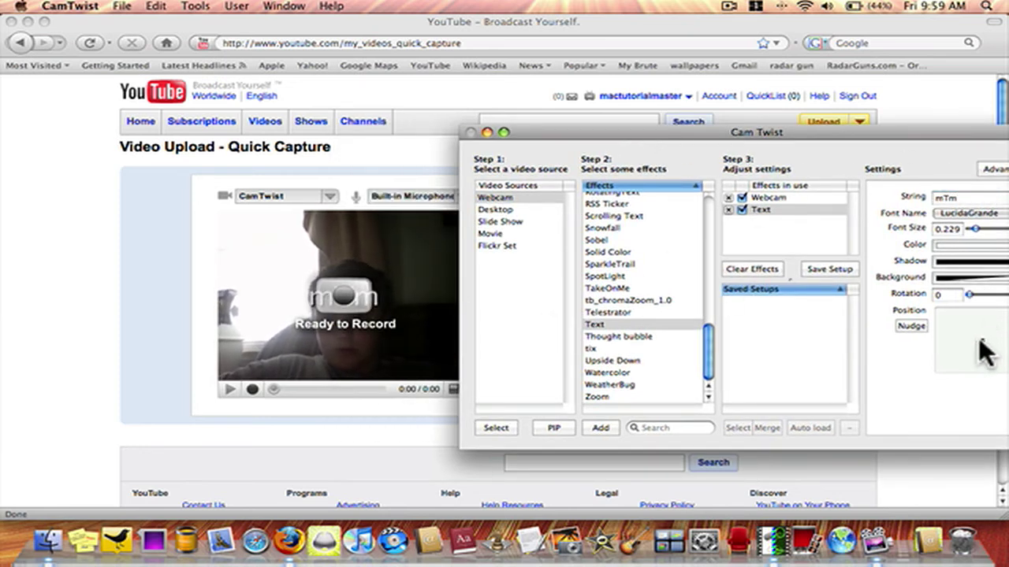
mouse_move(983, 352)
mouse_down()
mouse_move(951, 332)
mouse_move(991, 331)
mouse_move(944, 371)
mouse_move(949, 353)
mouse_up()
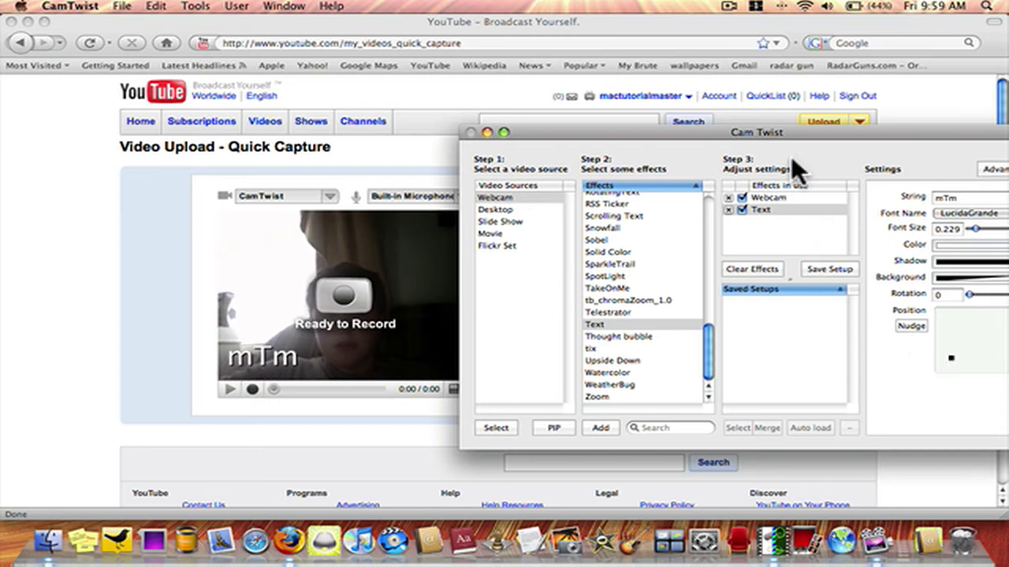
drag(783, 131, 830, 152)
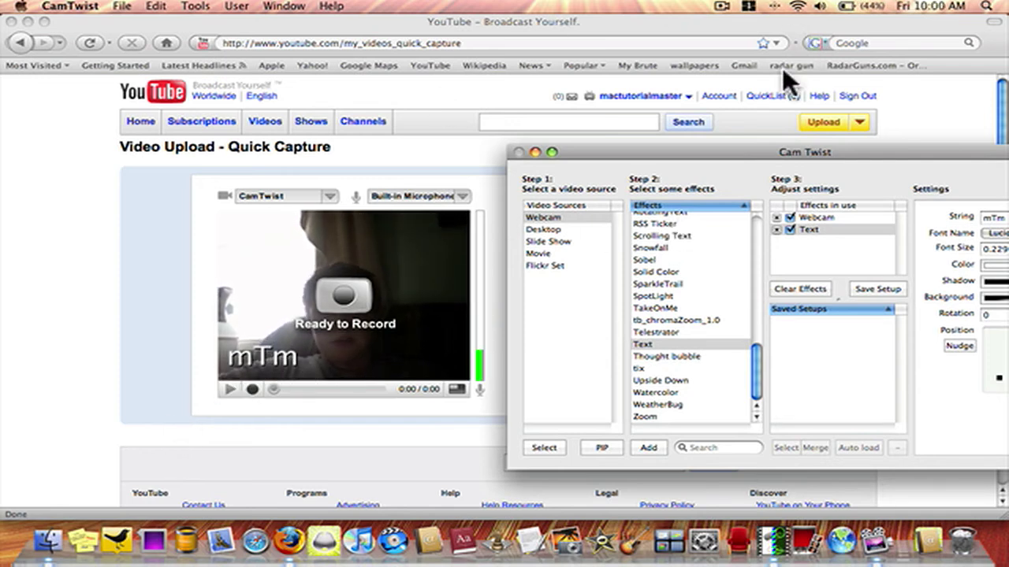
drag(727, 156, 590, 152)
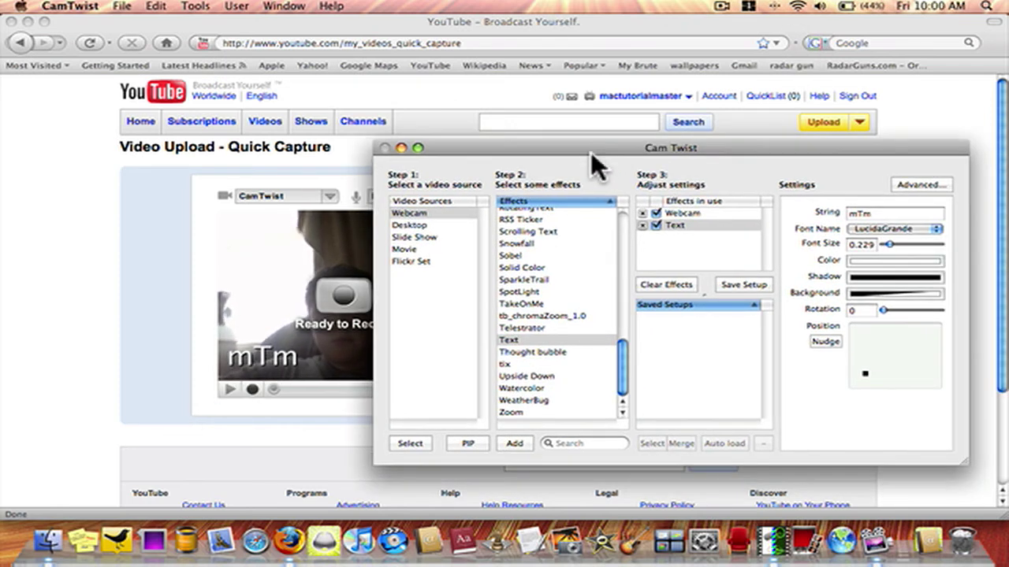
Remove Webcam, briefly add and remove Desktop, leaving only the mTm text on black.
click(643, 213)
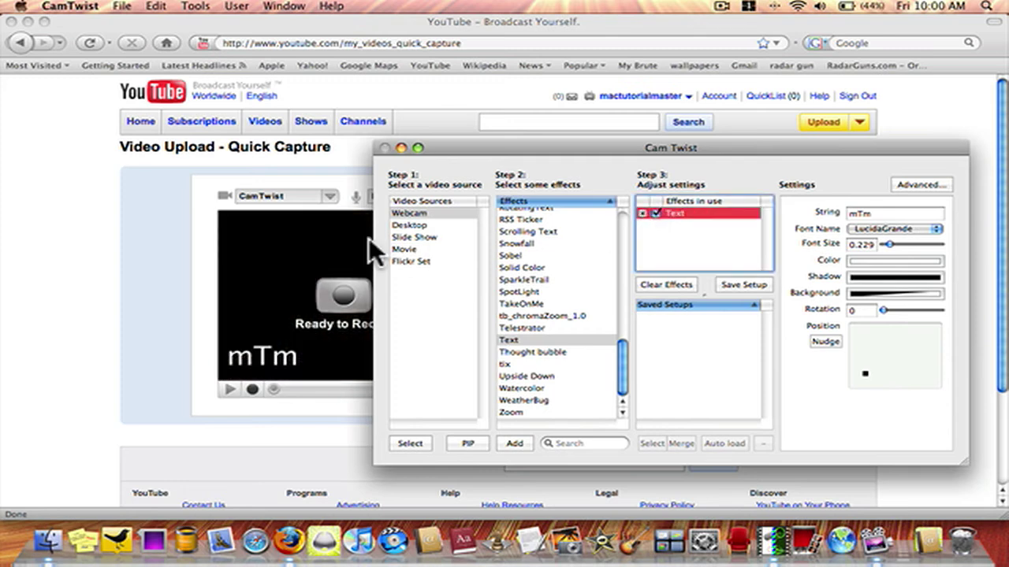
double_click(403, 225)
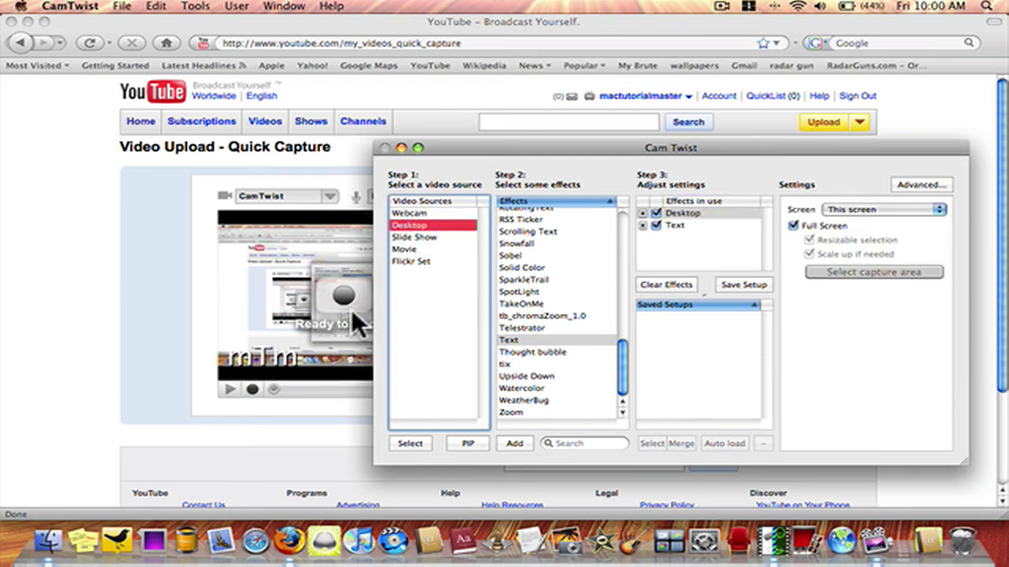
click(641, 213)
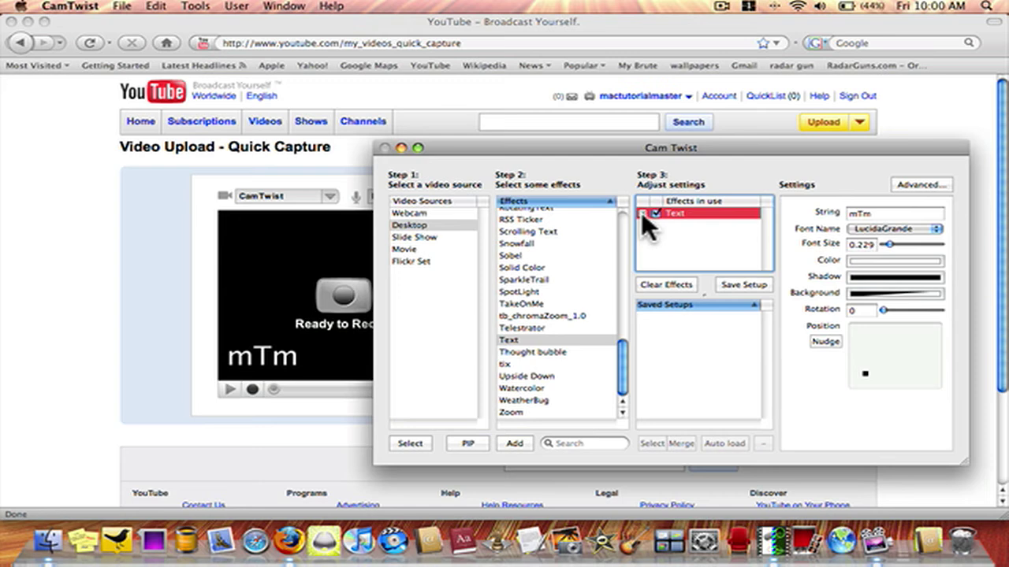
drag(593, 147, 765, 150)
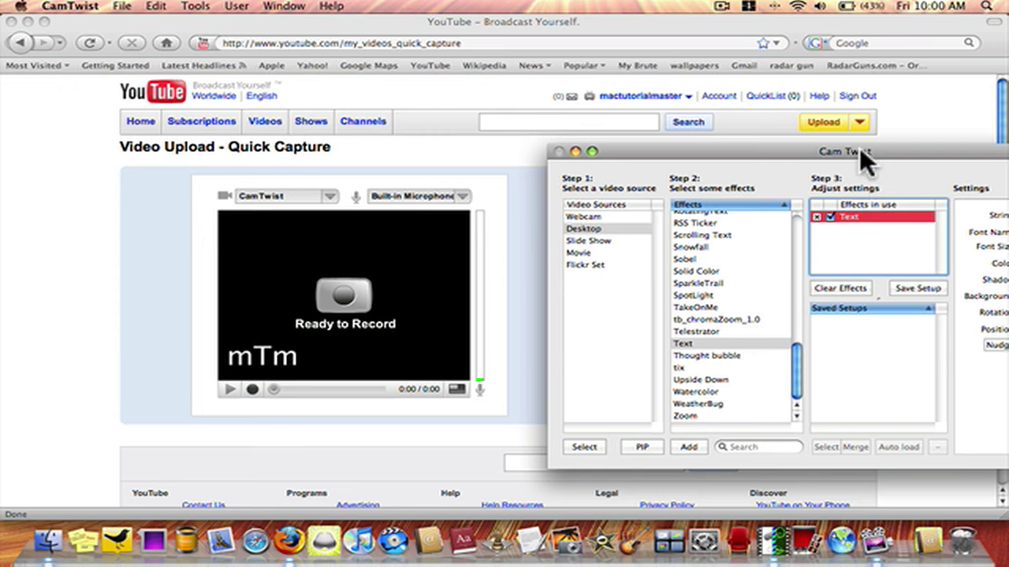
Move CamTwist back over the page and open its application menu at Quit CamTwist.
drag(859, 148, 665, 119)
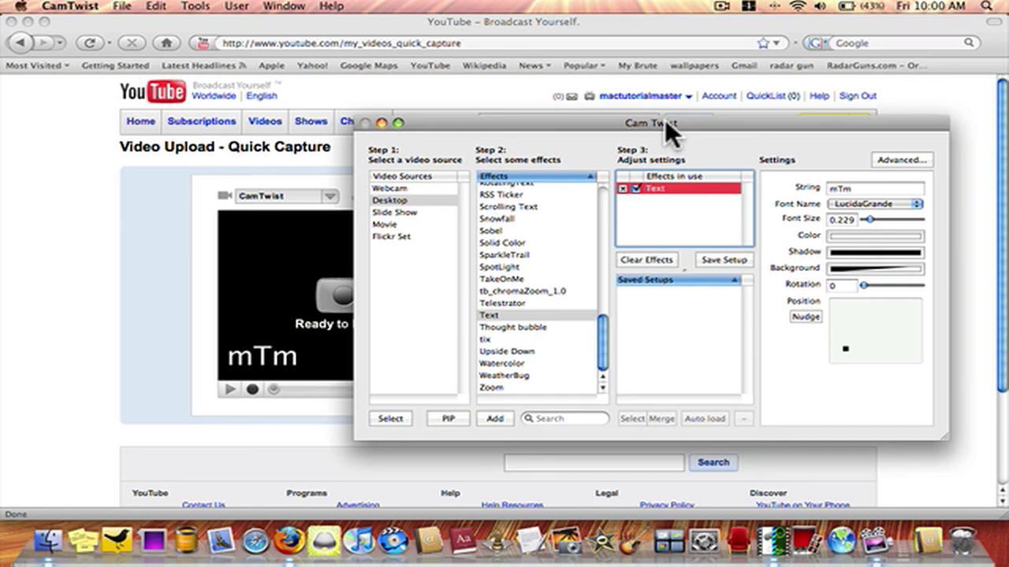
click(71, 5)
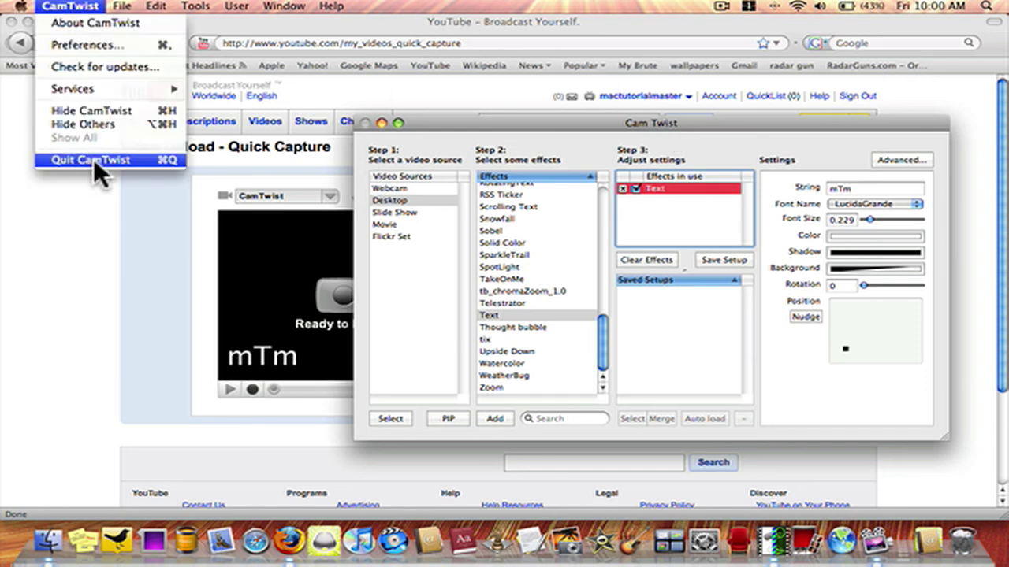